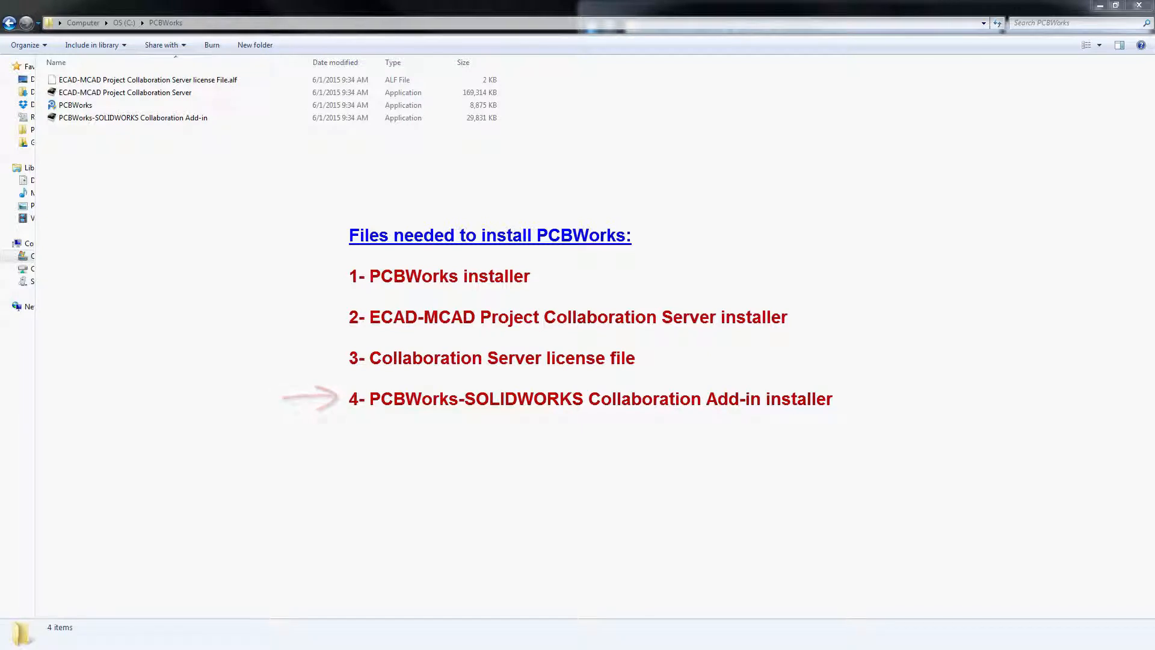
Select the PCBWorks installer in the C:\PCBWorks folder.
click(91, 93)
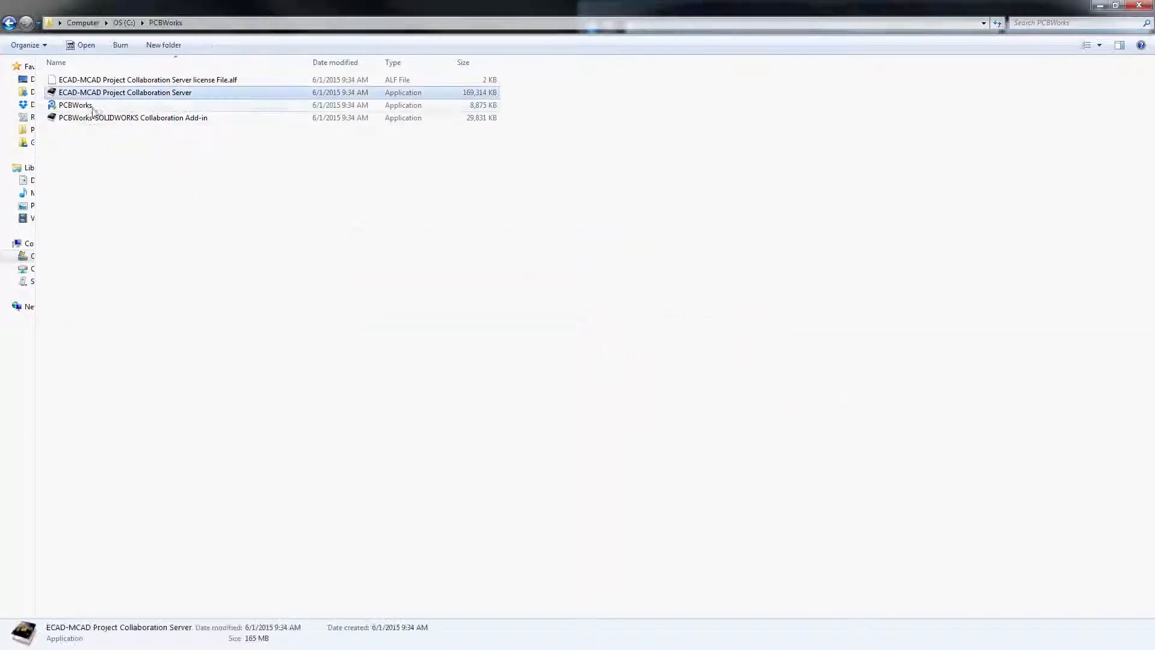
Launch the PCBWorks installer, accept the licence agreement and log in to the account.
double_click(89, 106)
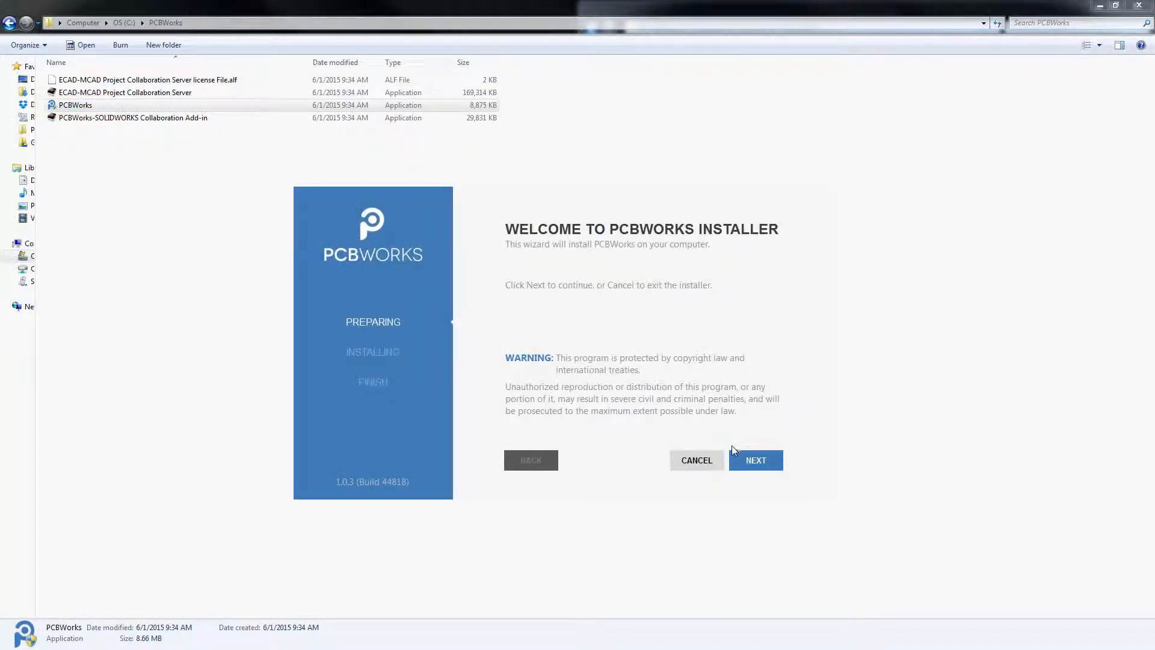
click(756, 460)
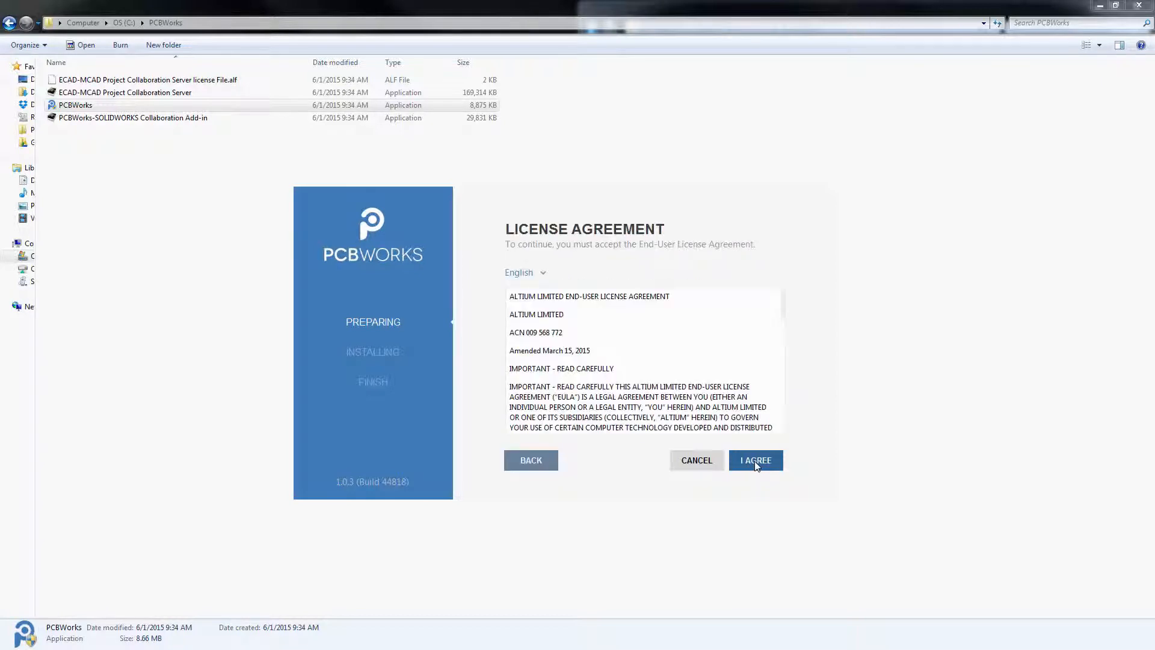
click(756, 461)
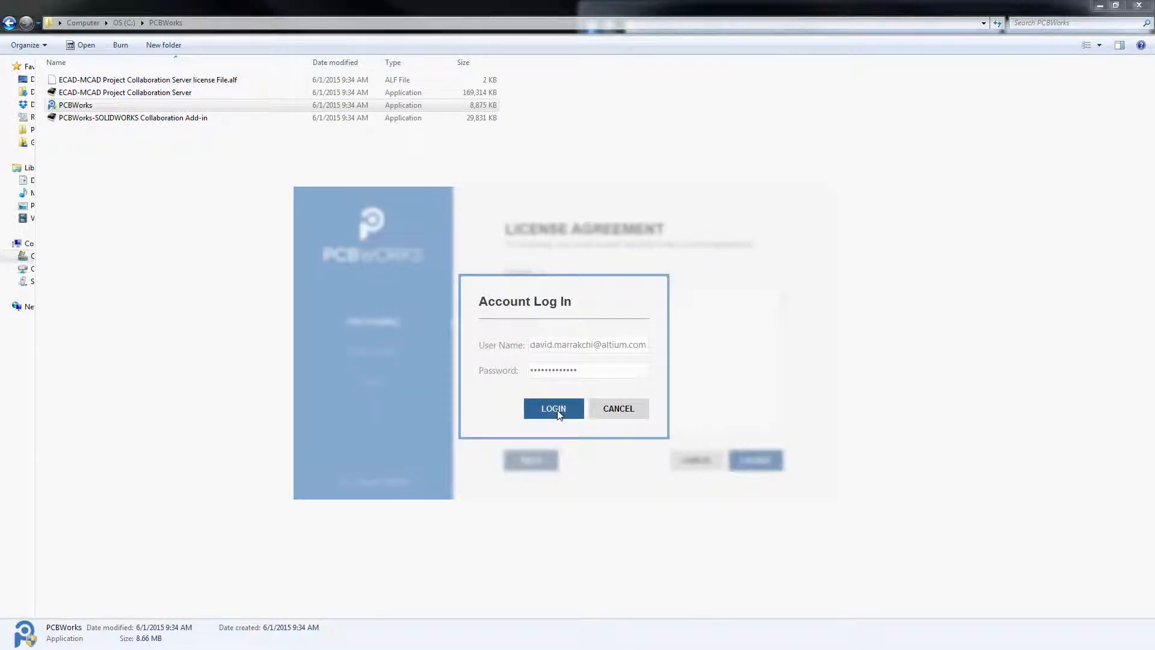
click(553, 407)
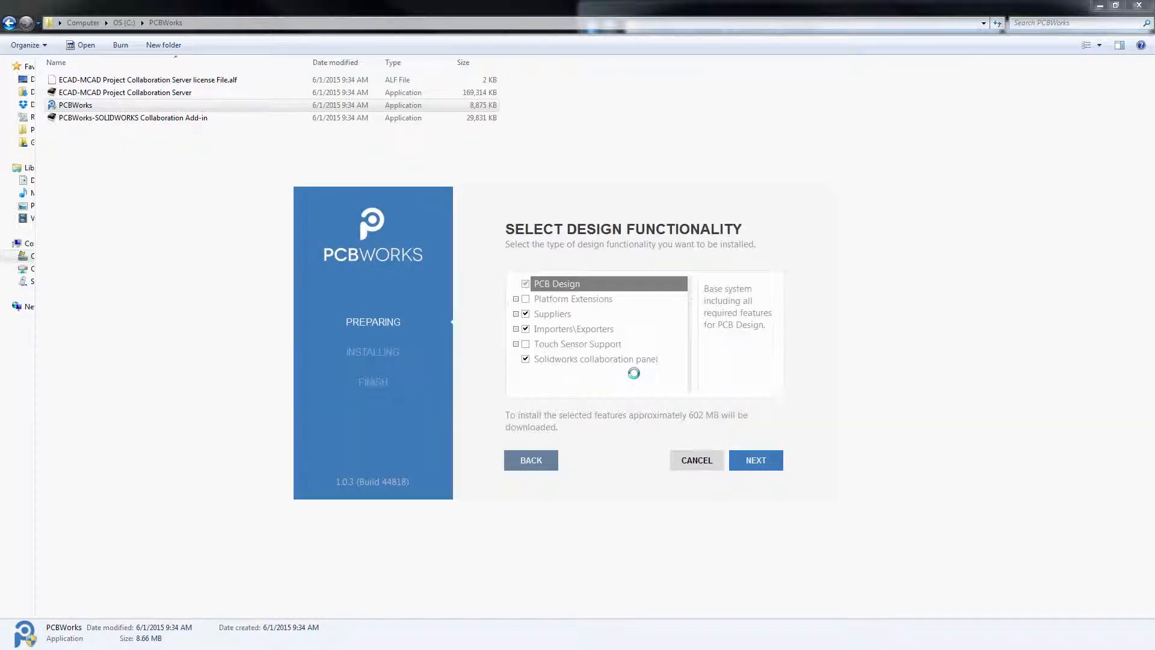
Add Touch Sensor Support and Platform Extensions, install to the default folders, then close the installer.
click(526, 344)
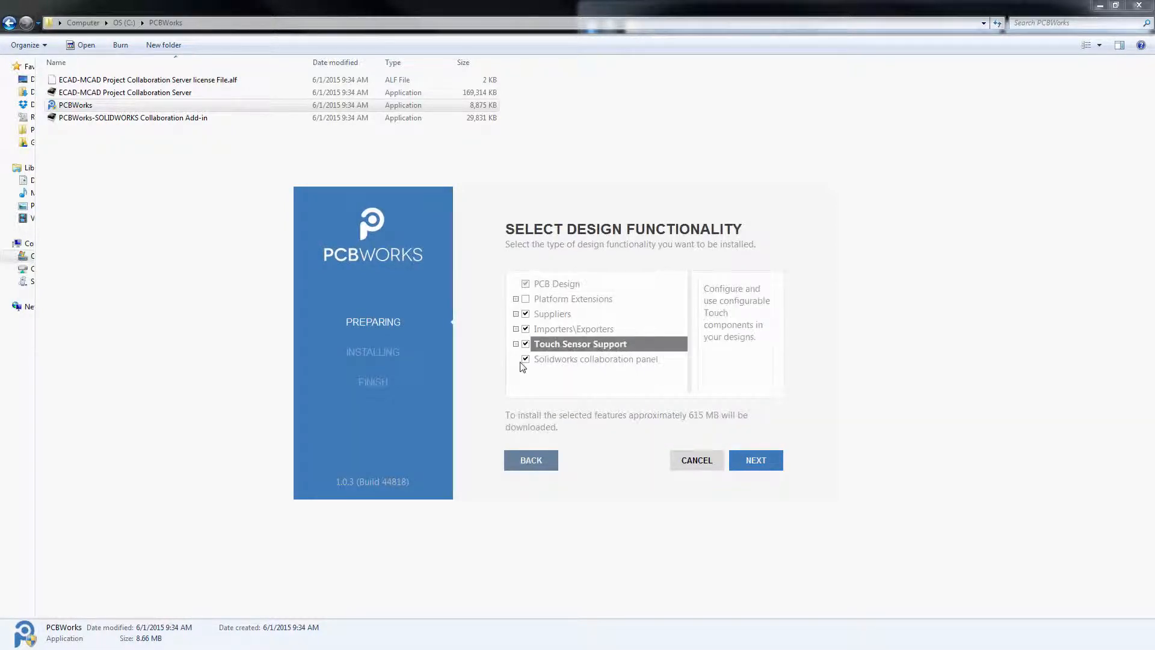
click(525, 299)
click(516, 344)
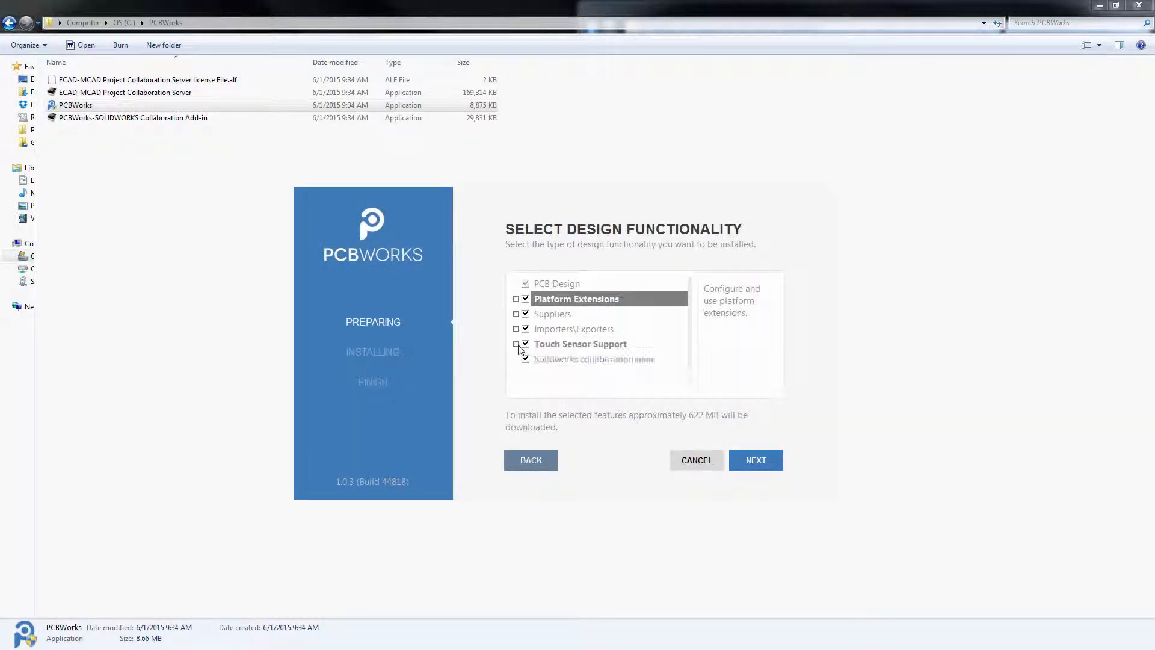
click(749, 461)
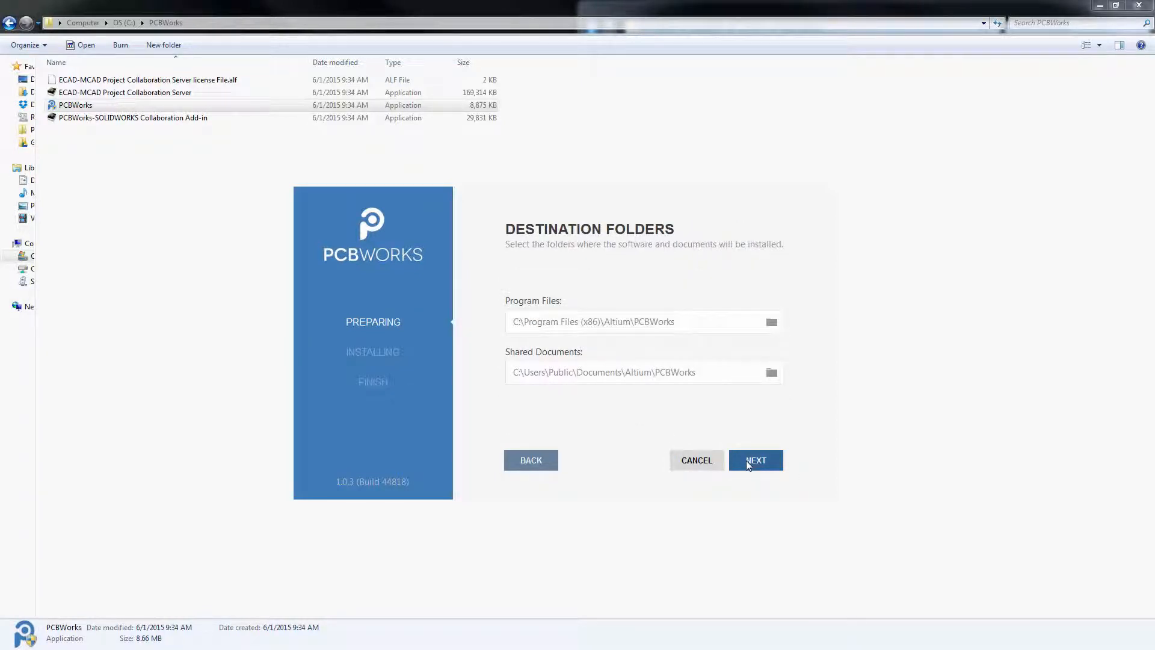
click(746, 461)
click(745, 460)
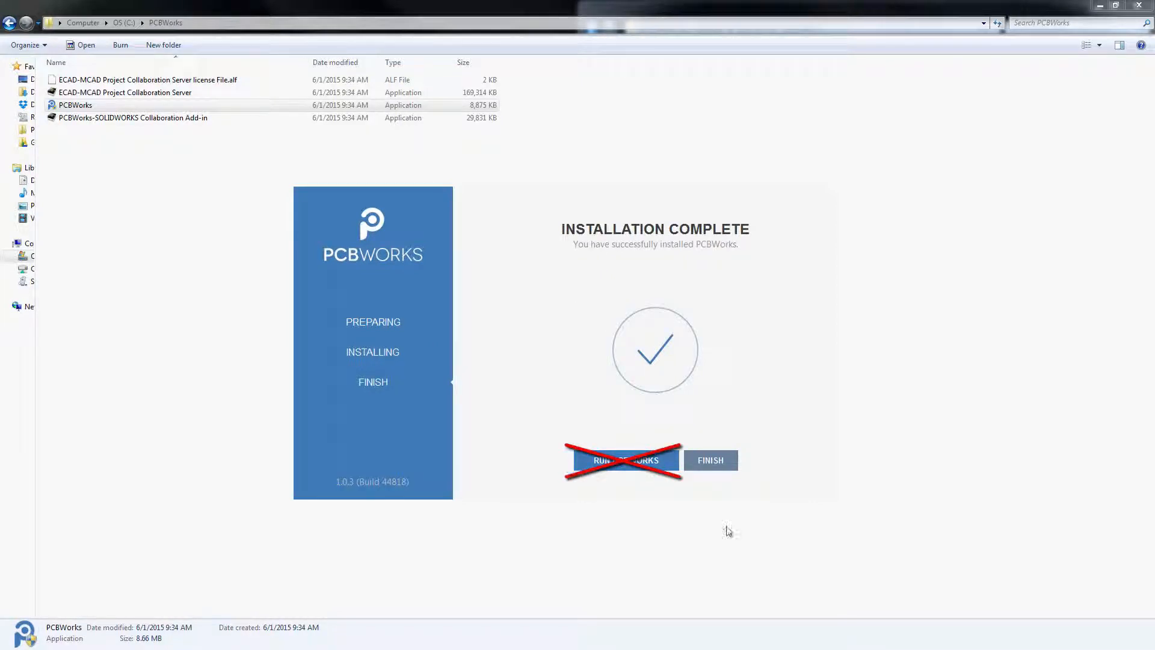
click(712, 460)
Run the ECAD-MCAD Project Collaboration Server installer and accept the Altium Vault licence agreement.
key(Up)
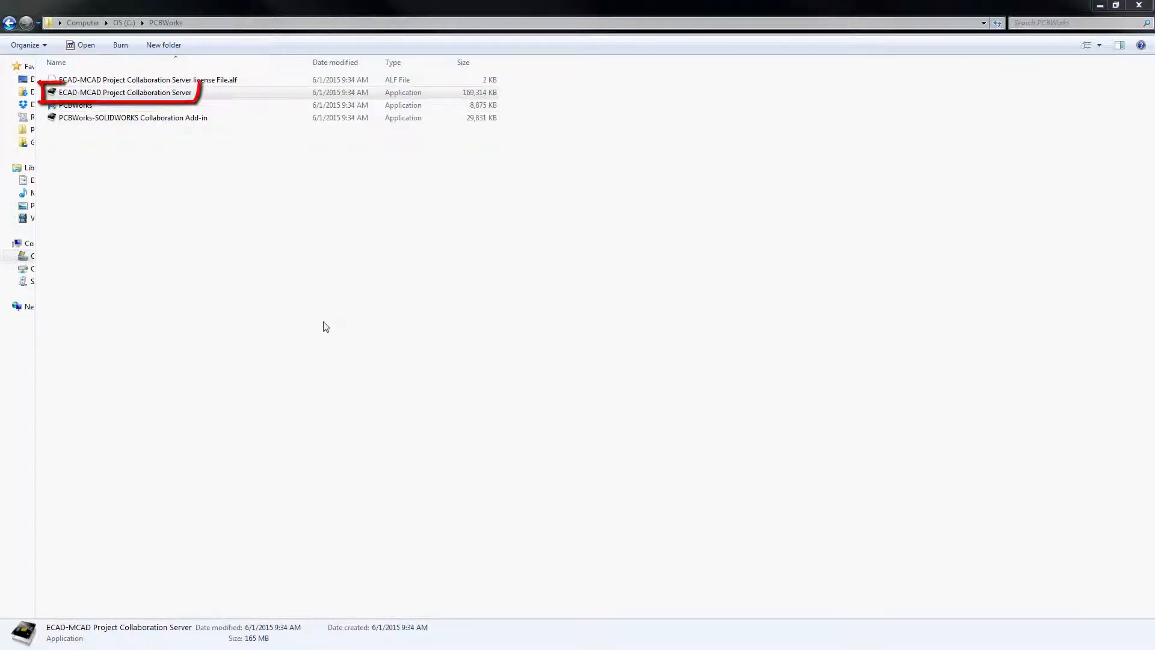
click(109, 95)
double_click(108, 95)
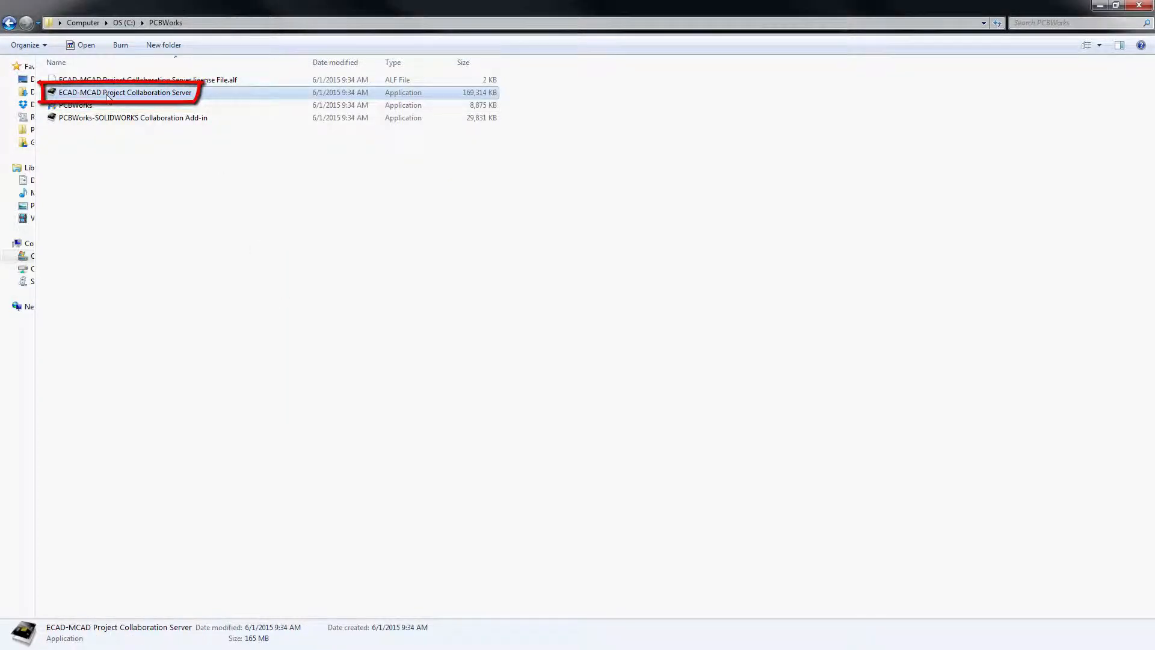
click(611, 342)
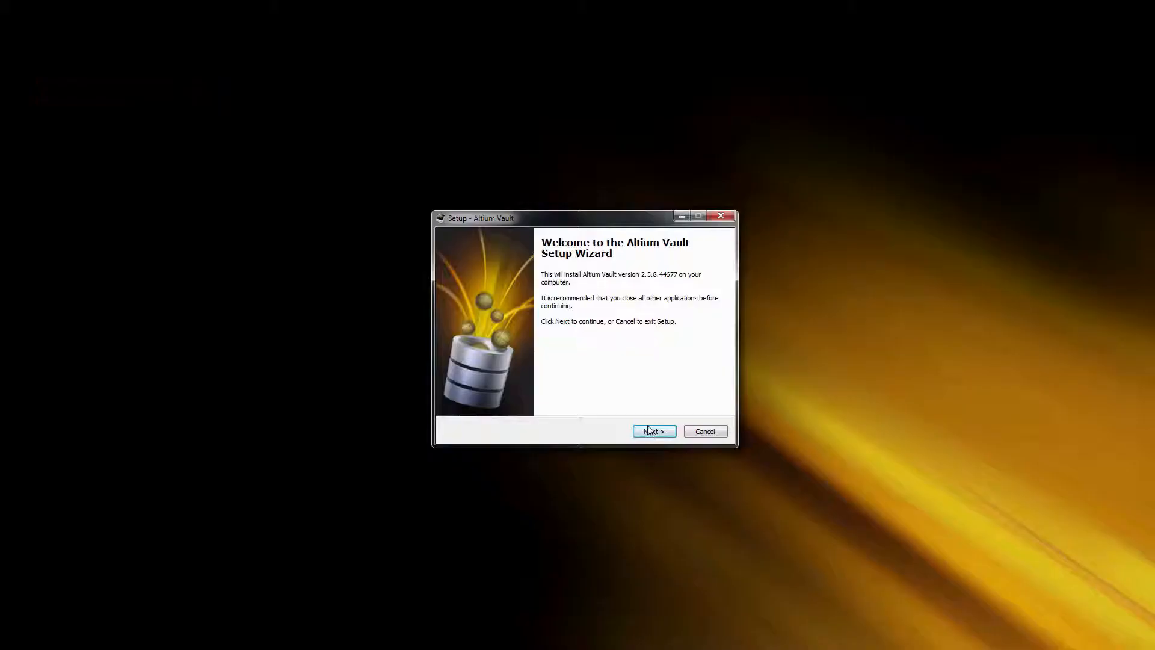
click(649, 428)
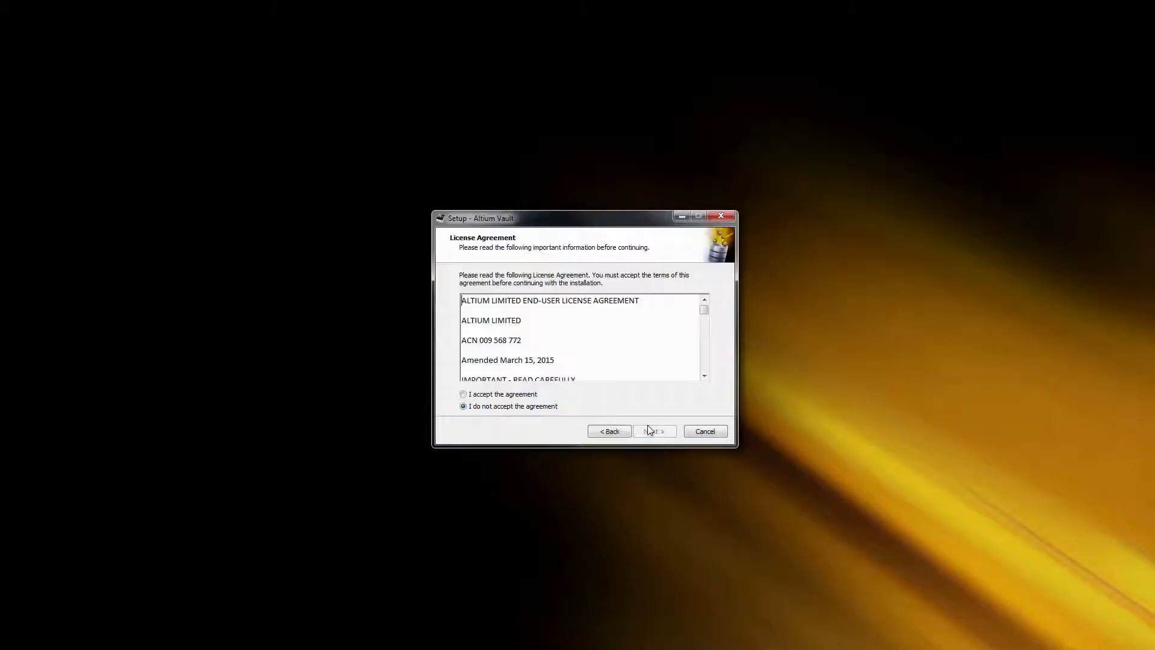
click(529, 395)
click(654, 431)
Install Altium Vault with default folders, port 9780 and a Firebird database, then finish.
click(654, 432)
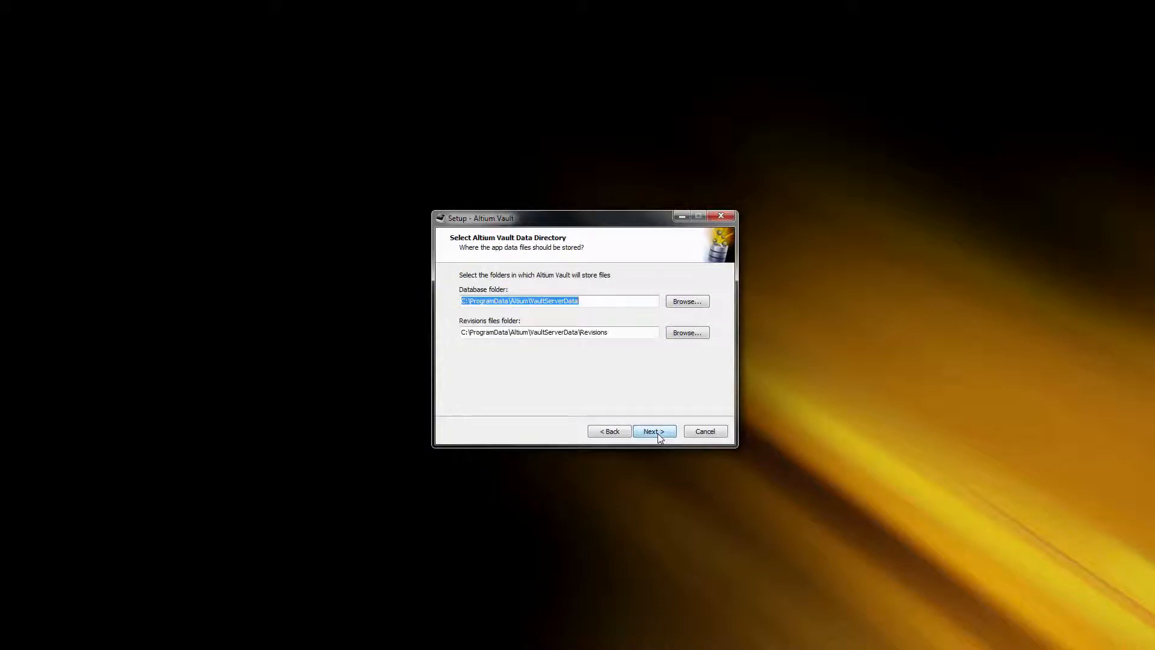
click(658, 433)
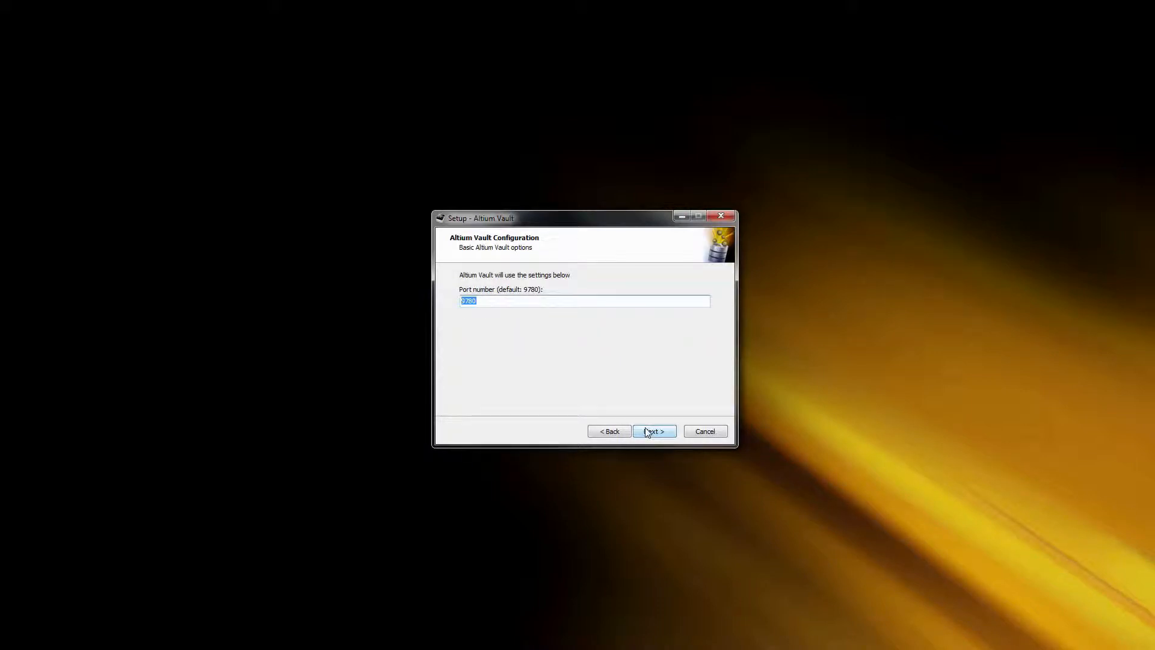
click(647, 433)
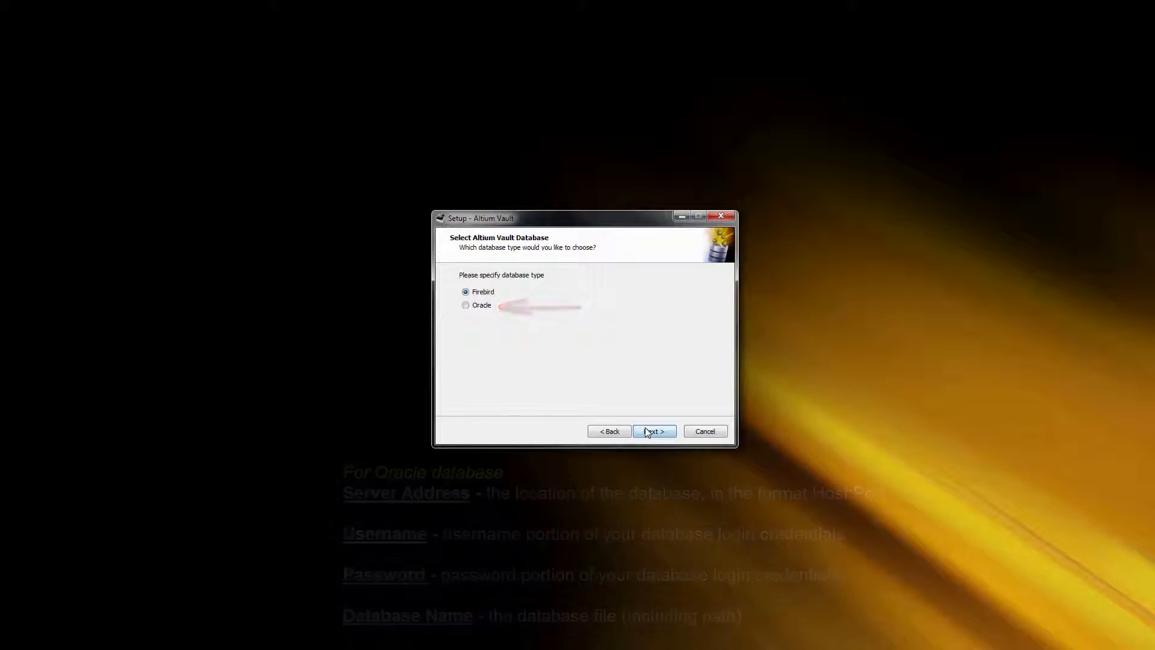
click(648, 433)
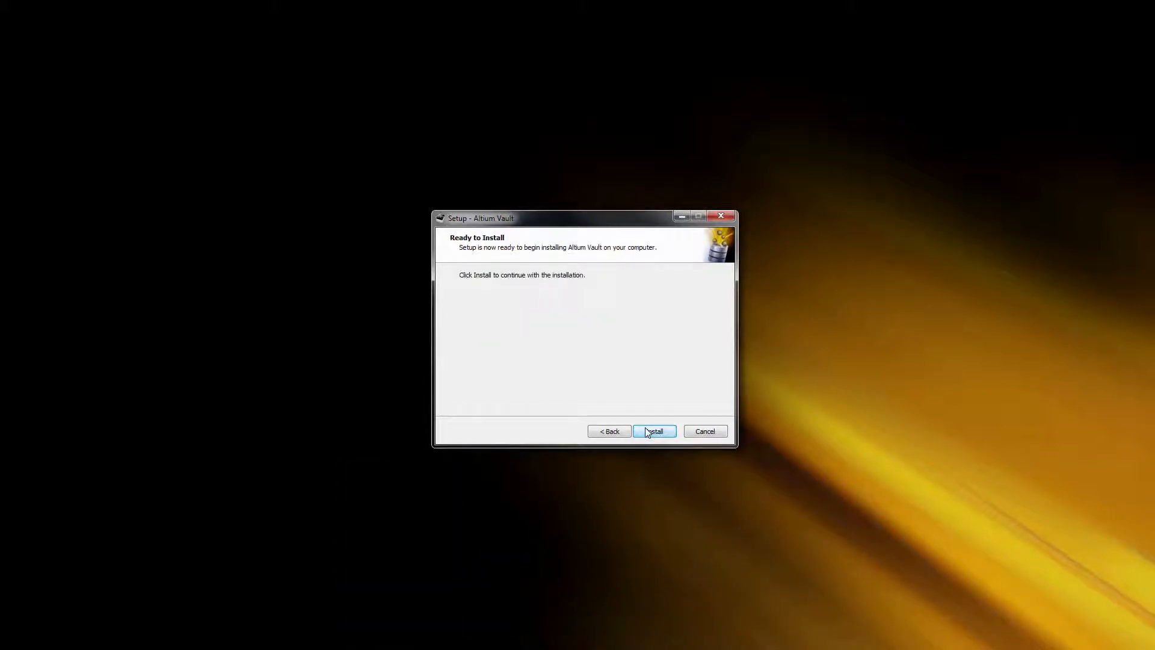
click(647, 433)
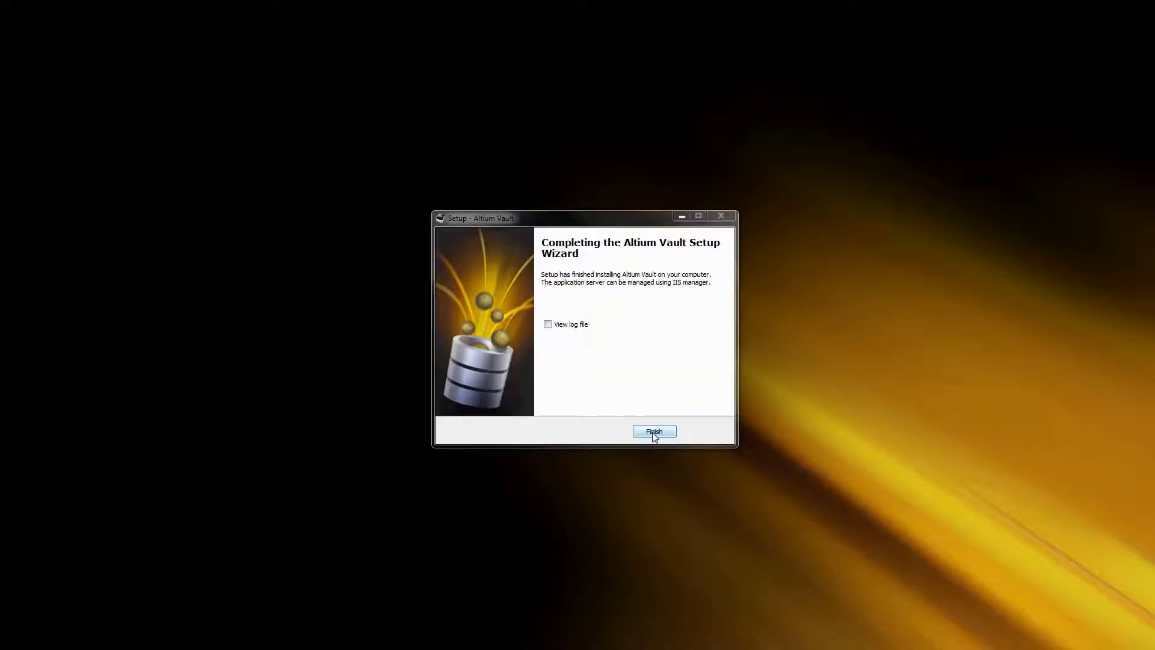
click(653, 432)
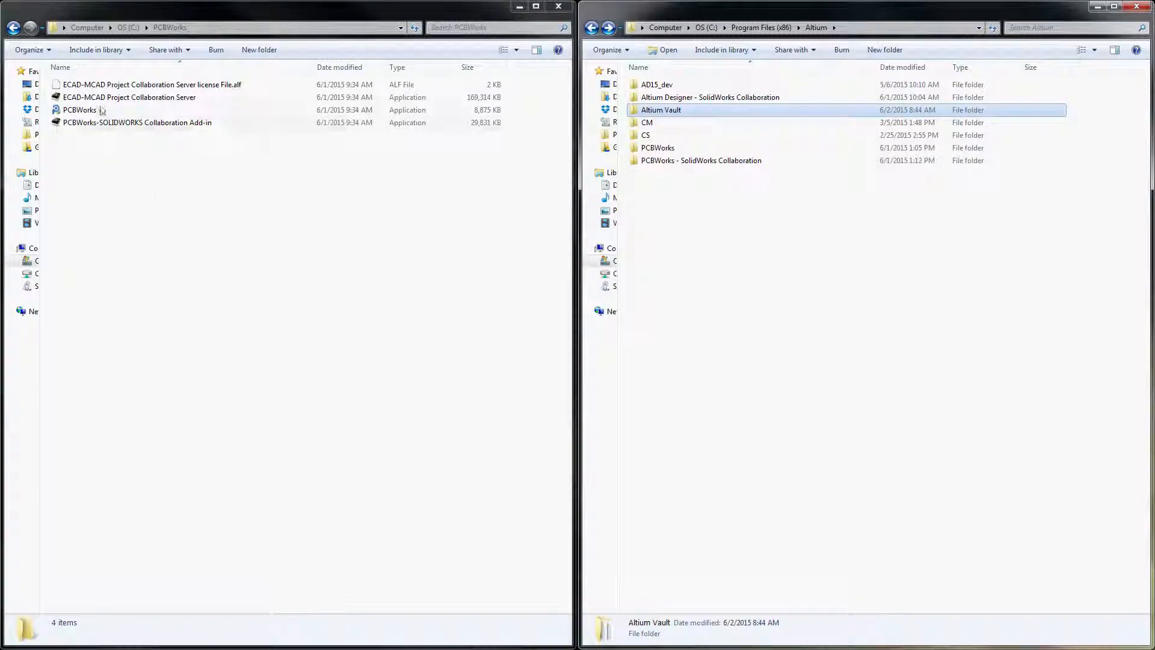
Drag the .alf licence file from C:\PCBWorks onto the Altium Vault folder.
drag(99, 87, 673, 111)
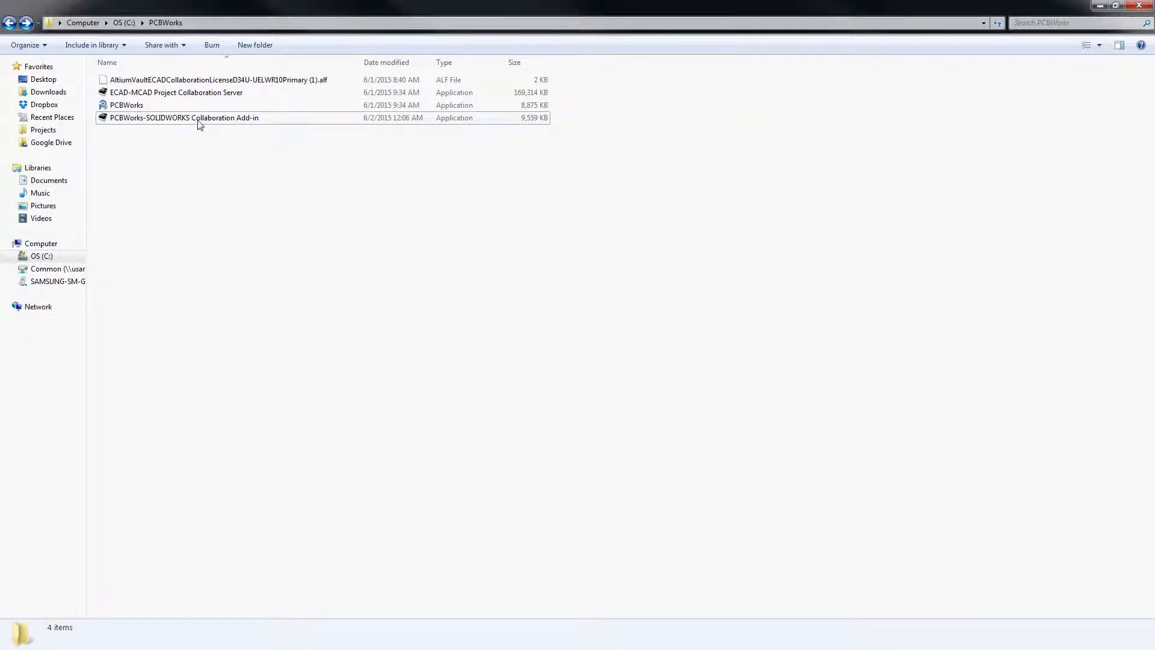
Install the collaboration add-in to the default folder and initialize the localhost:9780 vault with users and sample projects.
double_click(199, 120)
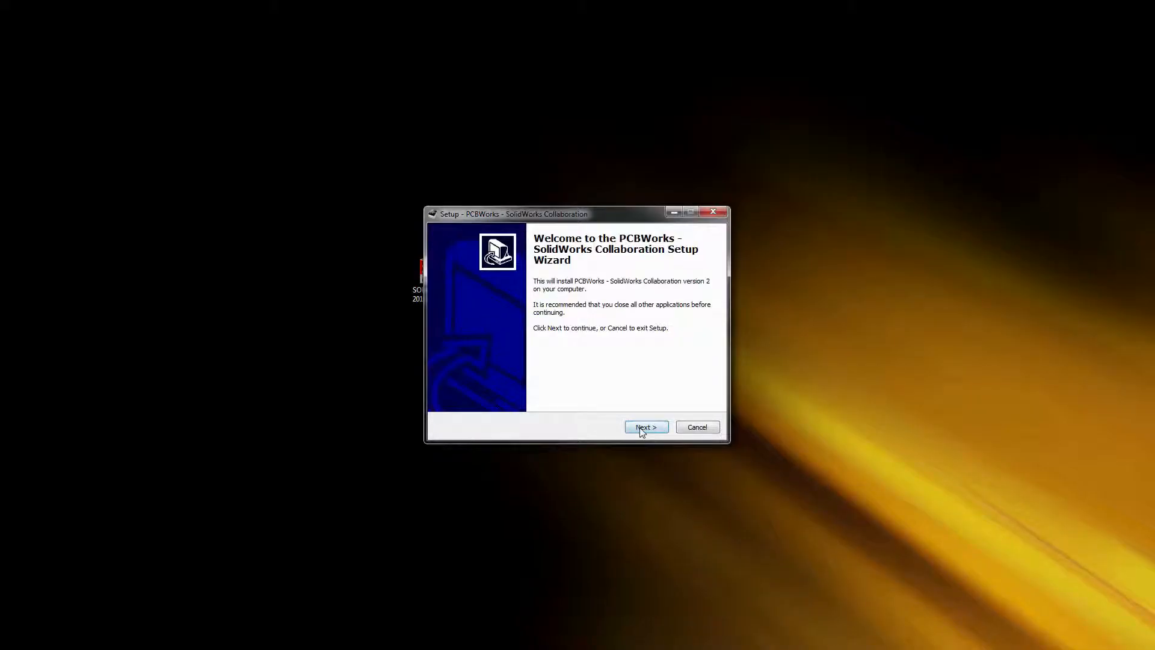
click(641, 428)
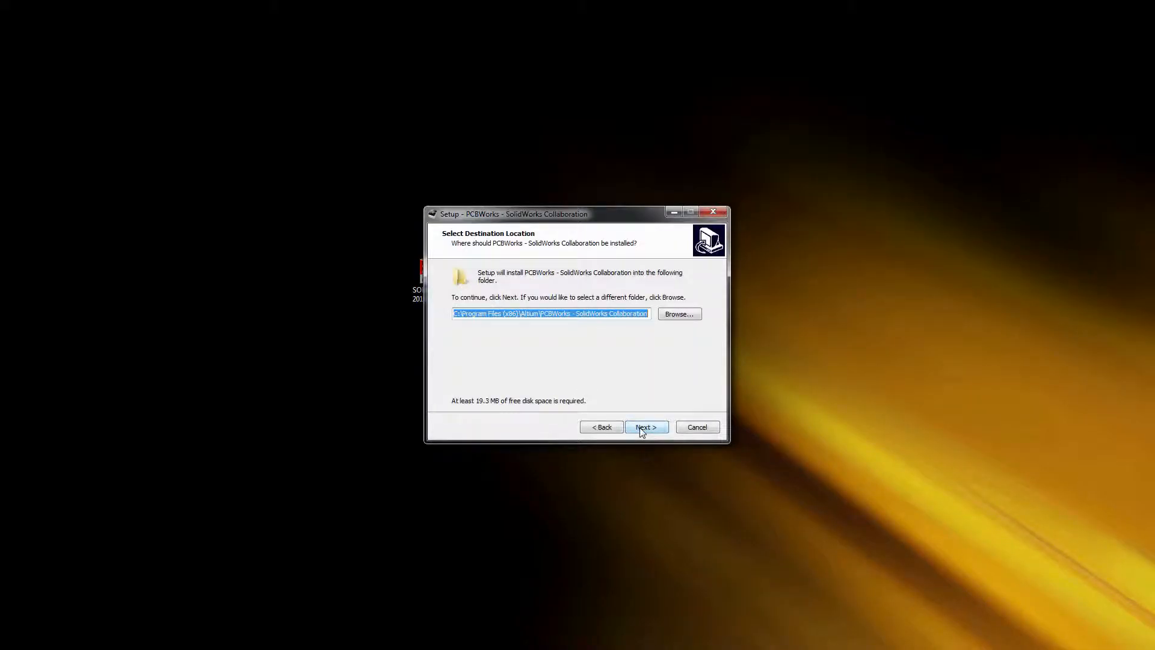
click(641, 430)
click(642, 429)
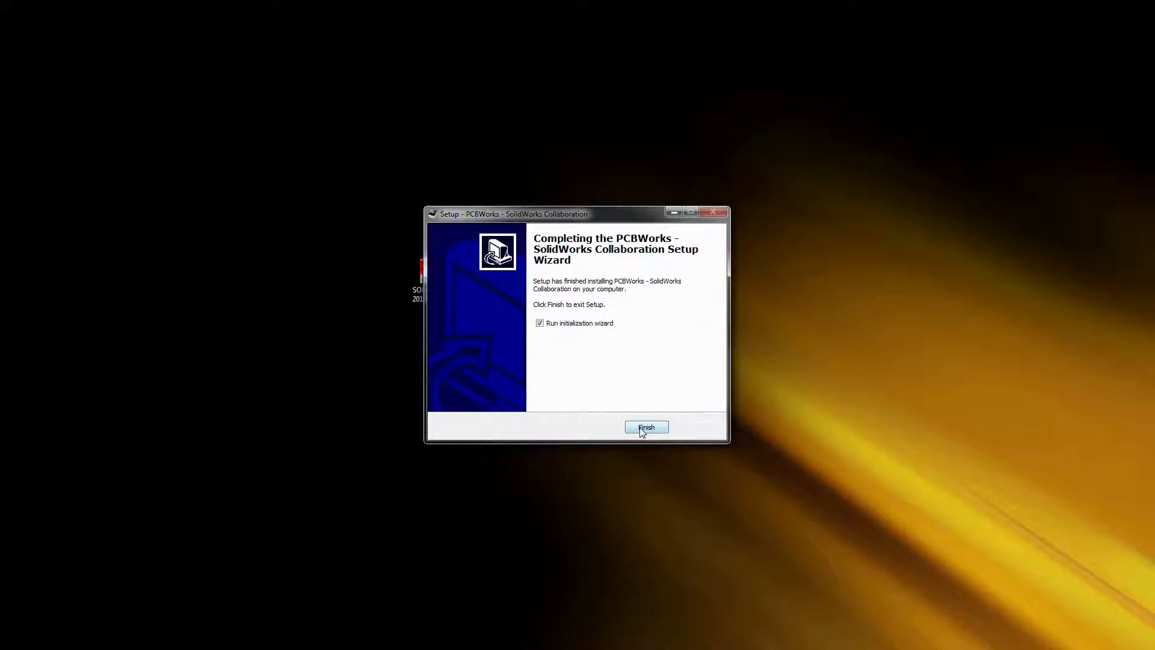
click(646, 427)
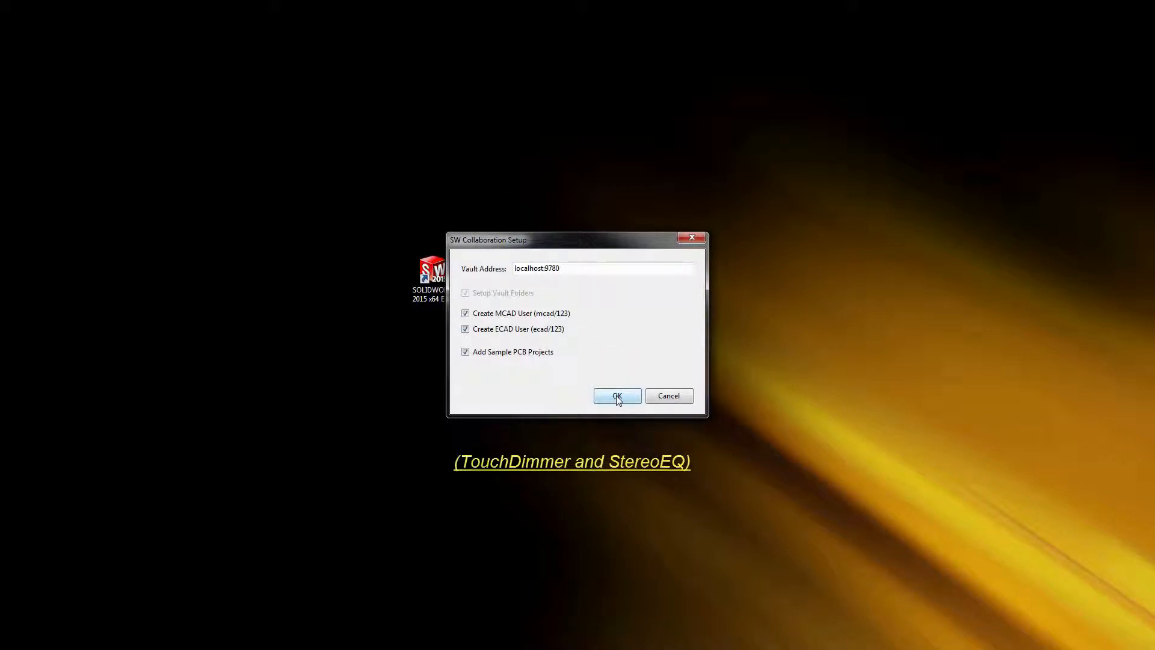
click(617, 396)
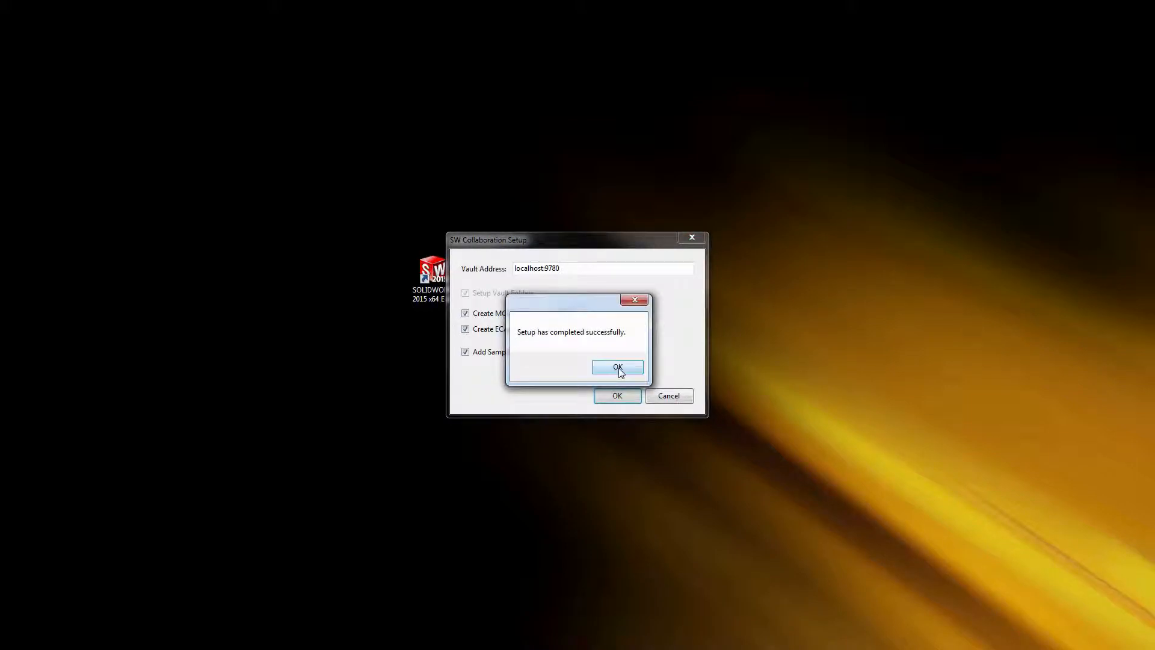
click(618, 367)
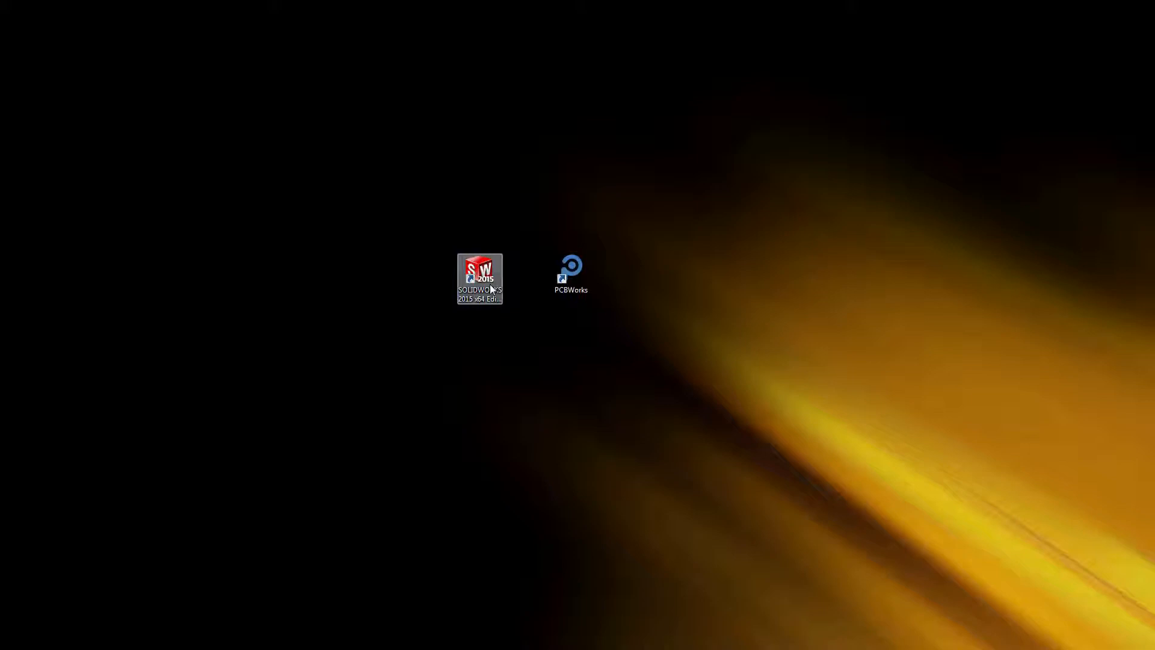
In SOLIDWORKS, log into vault localhost:9780 as the MCAD user with its password and pick TouchDimmer.
double_click(490, 288)
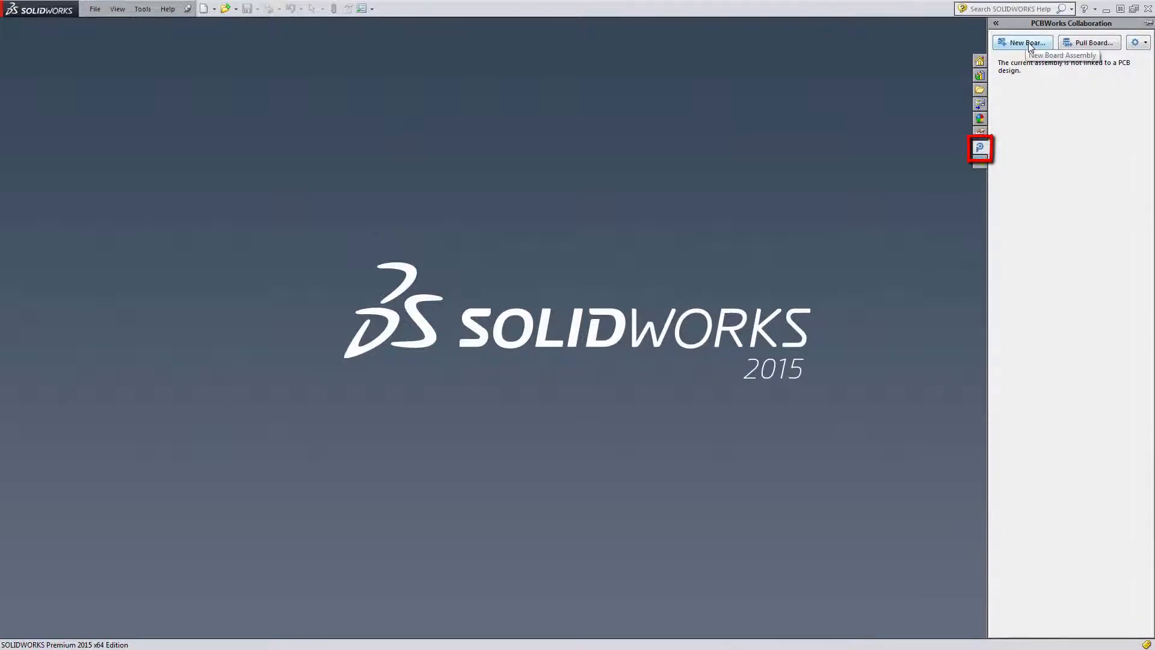
click(1027, 43)
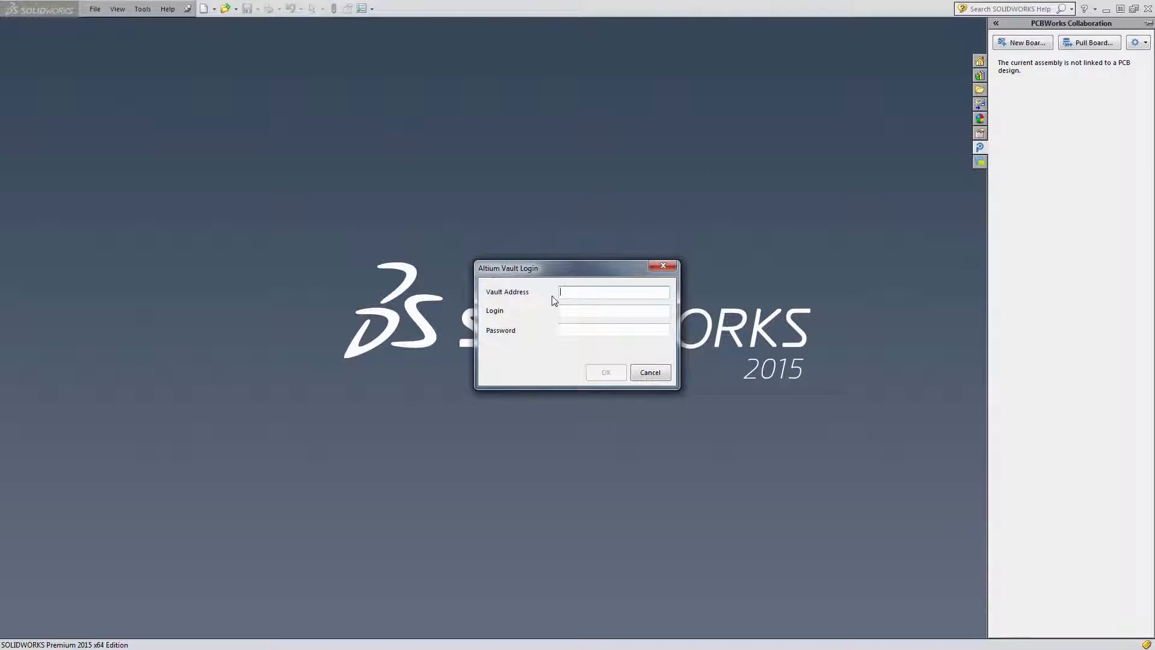
text(localh)
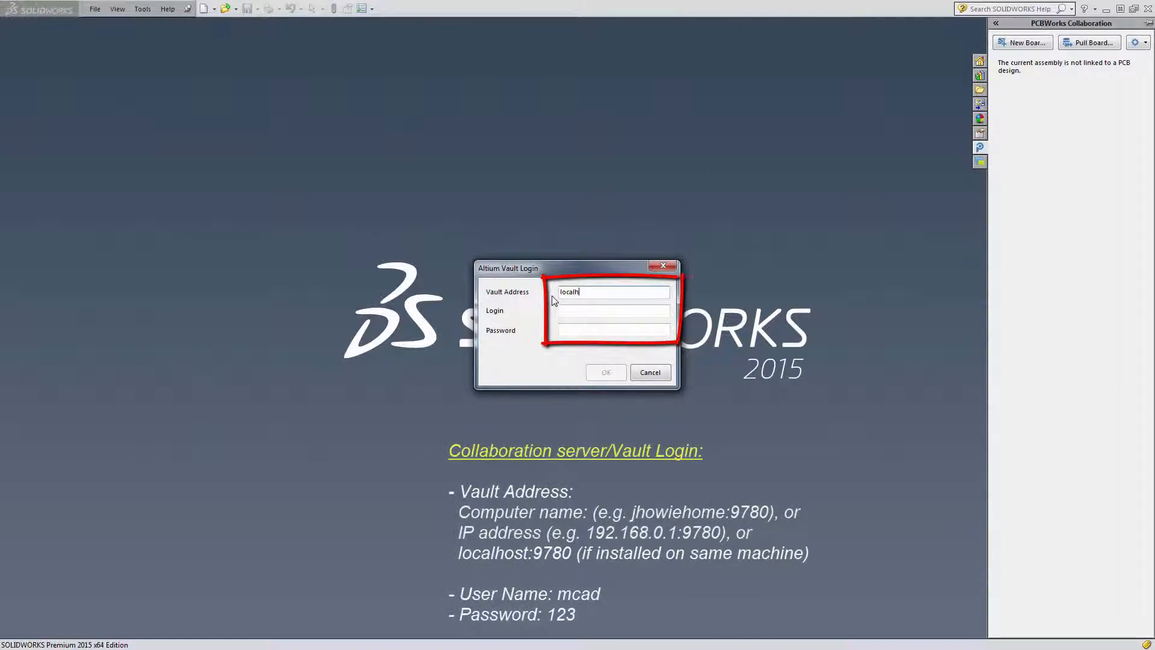
text(ost:9780)
key(Tab)
text(mcad)
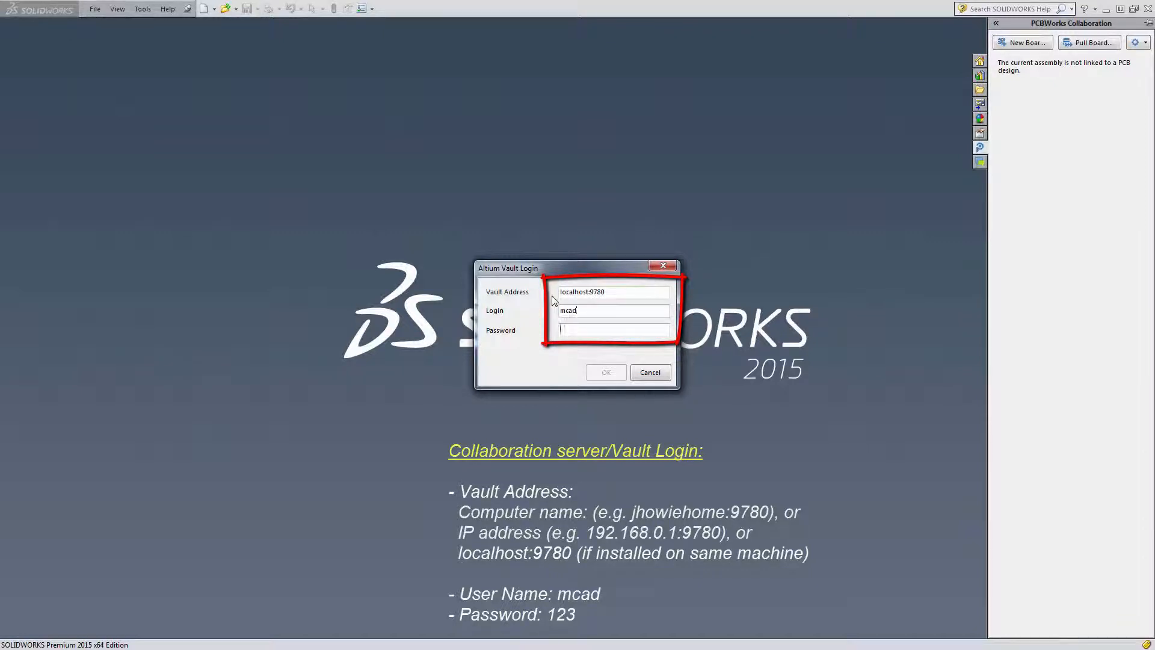
key(Tab)
text(123)
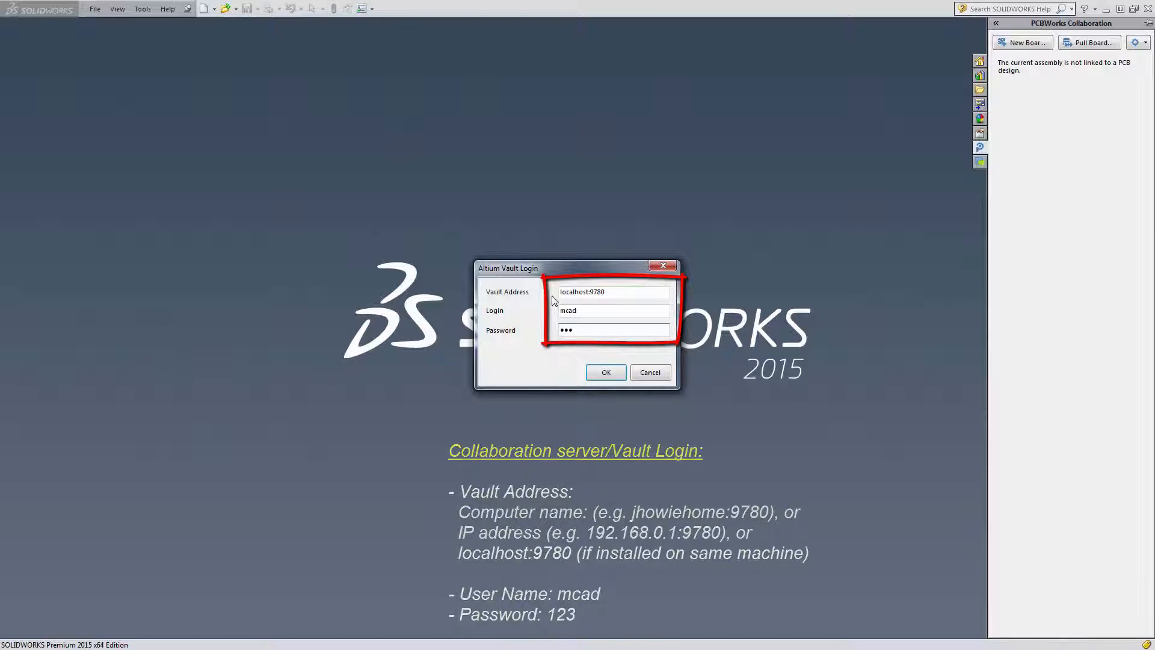
click(605, 373)
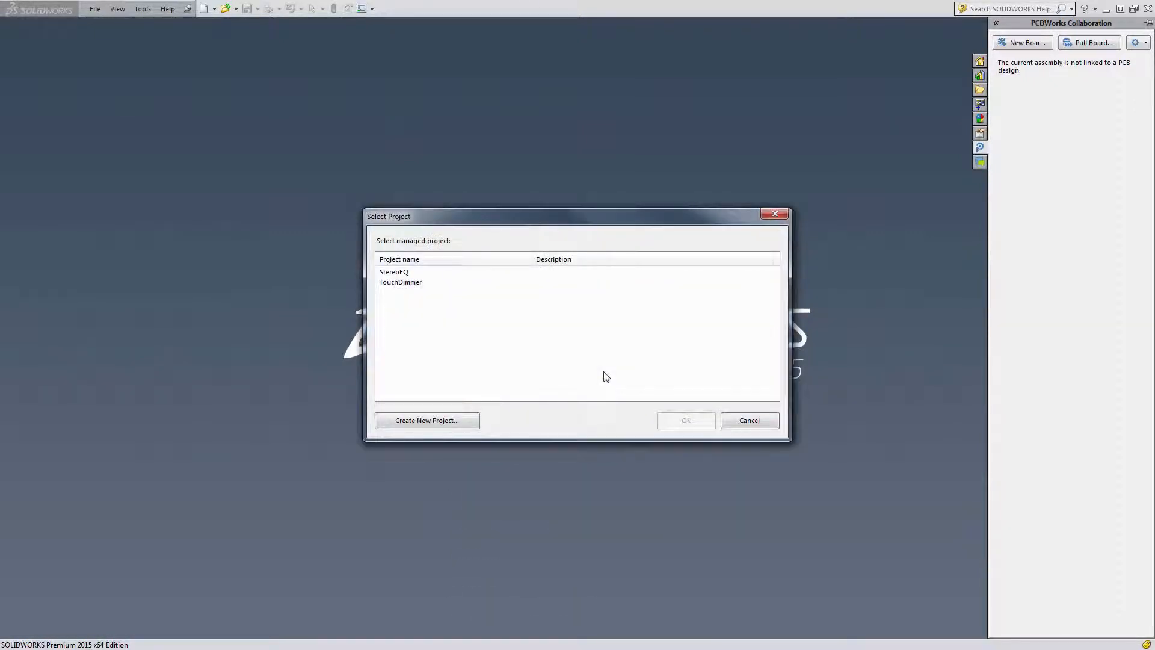
click(405, 285)
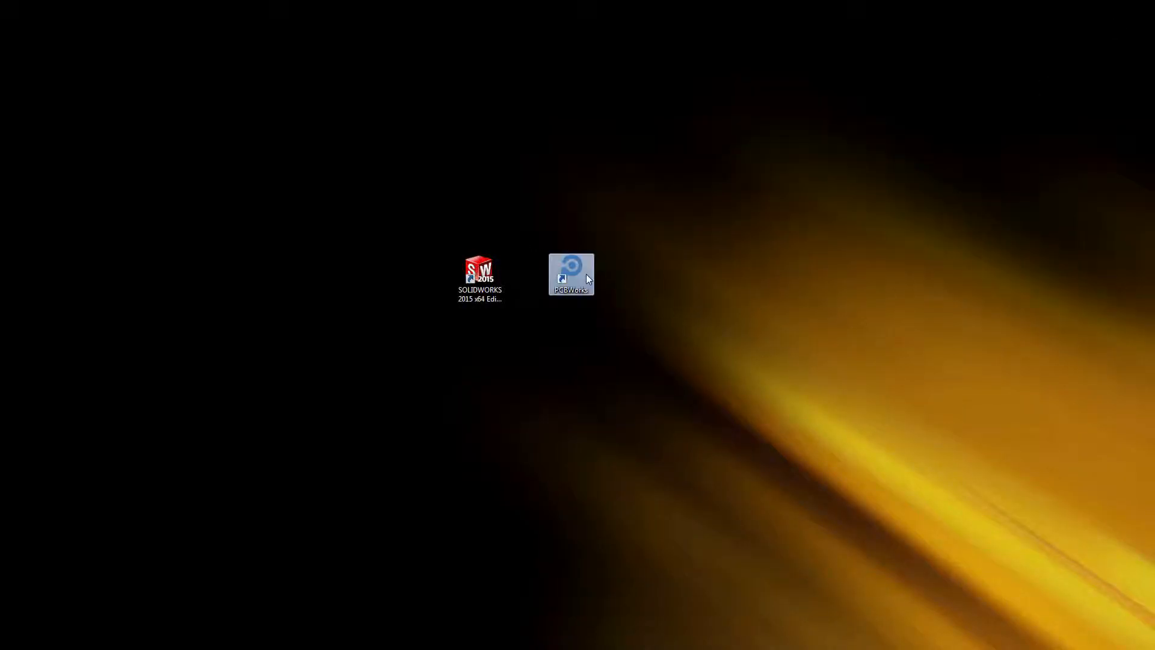
Sign PCBWorks into localhost:9780 with the ECAD user's password and open the StereoEQ reference design.
double_click(587, 278)
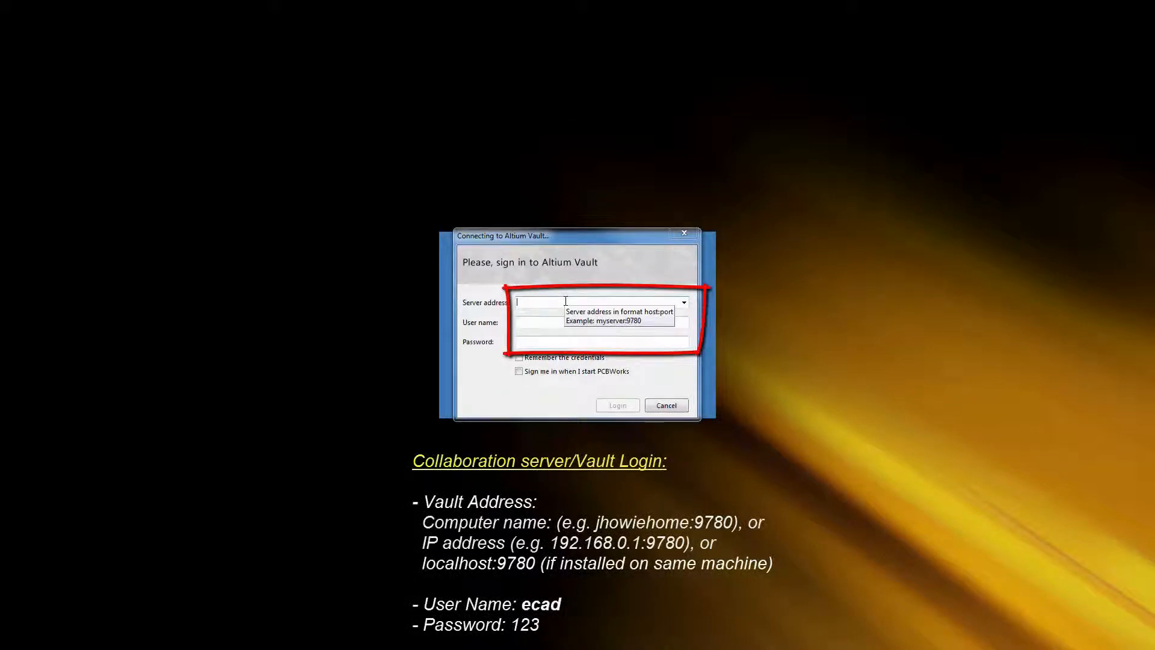
click(565, 301)
text(localhost:9780)
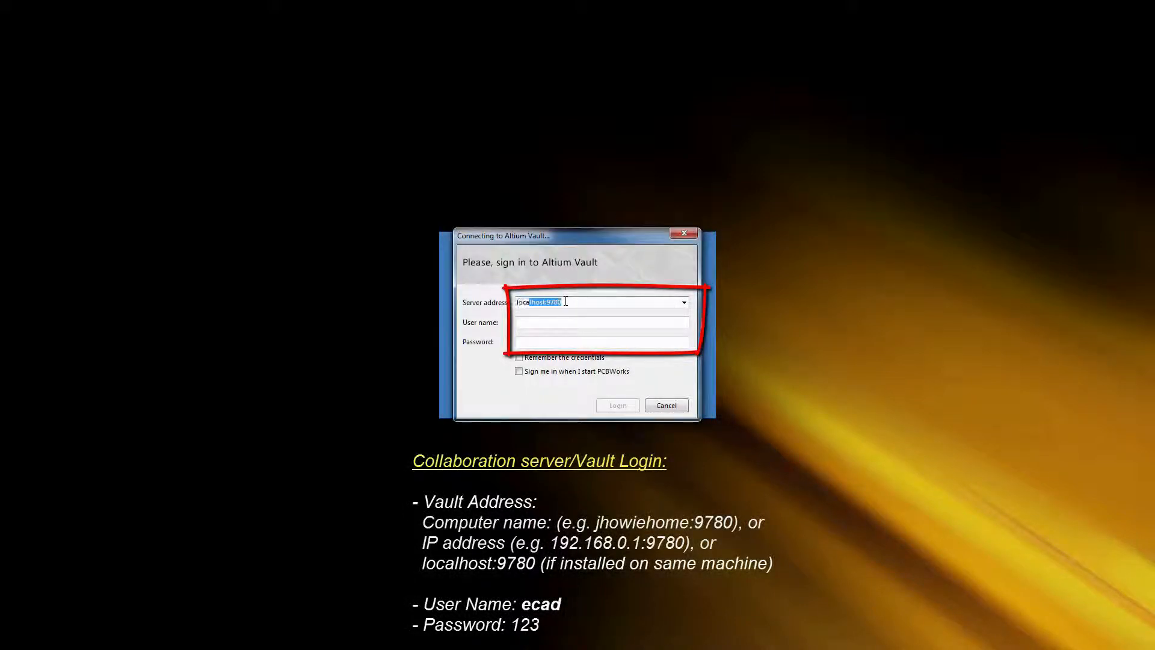
key(Tab)
key(Tab)
text(123)
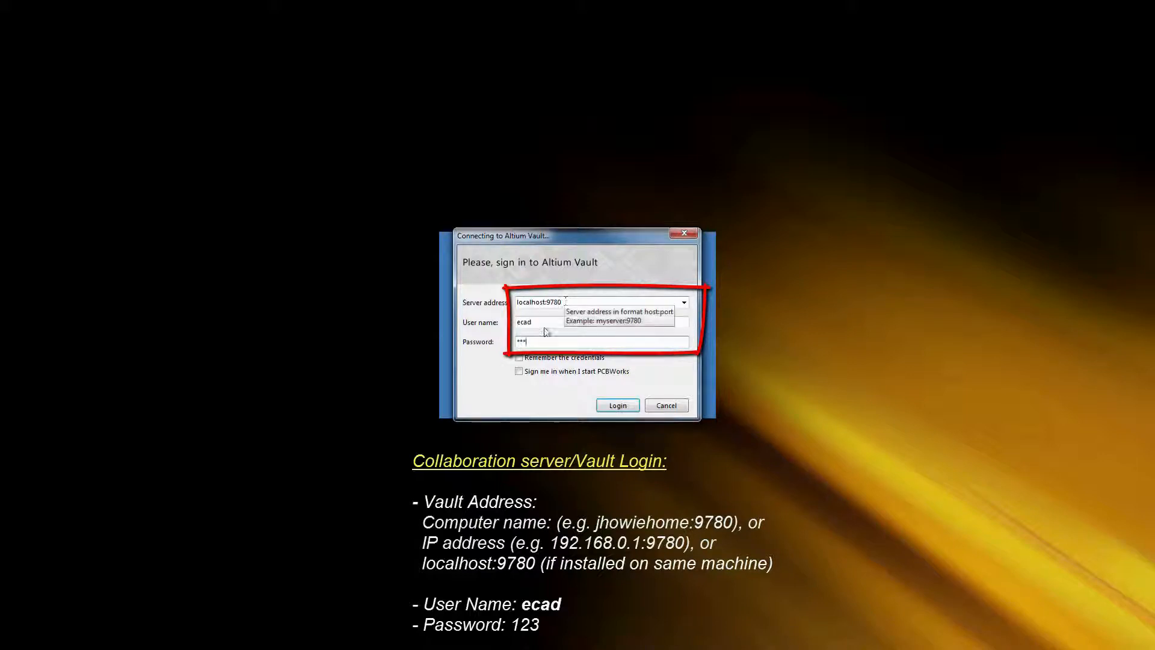
click(616, 405)
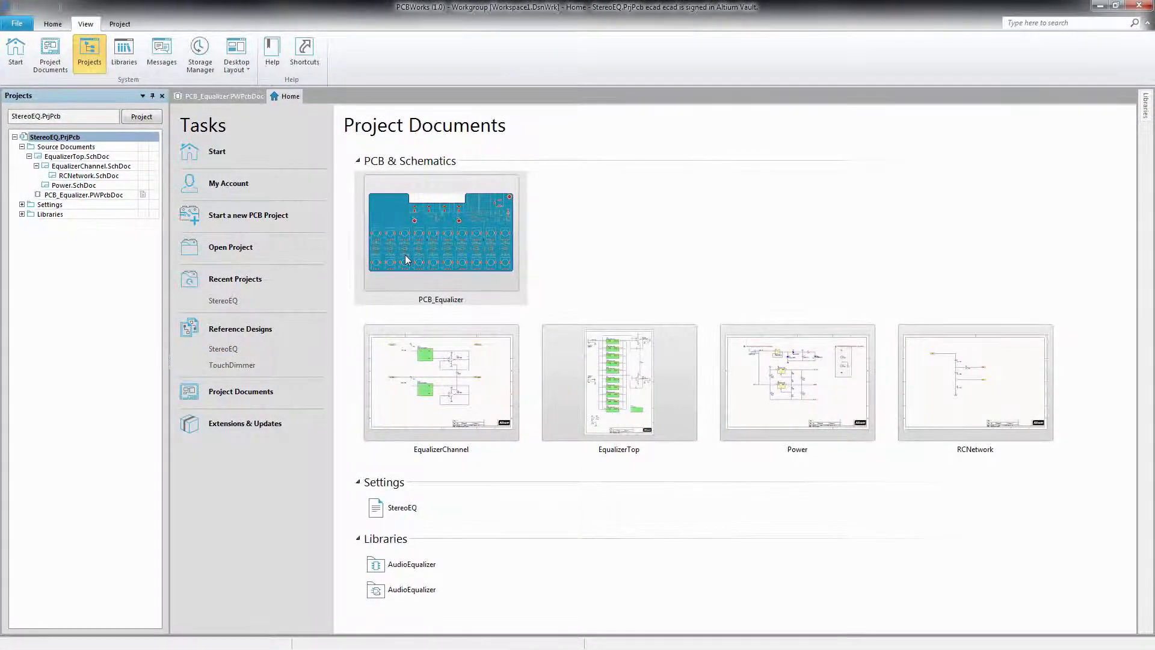
click(406, 260)
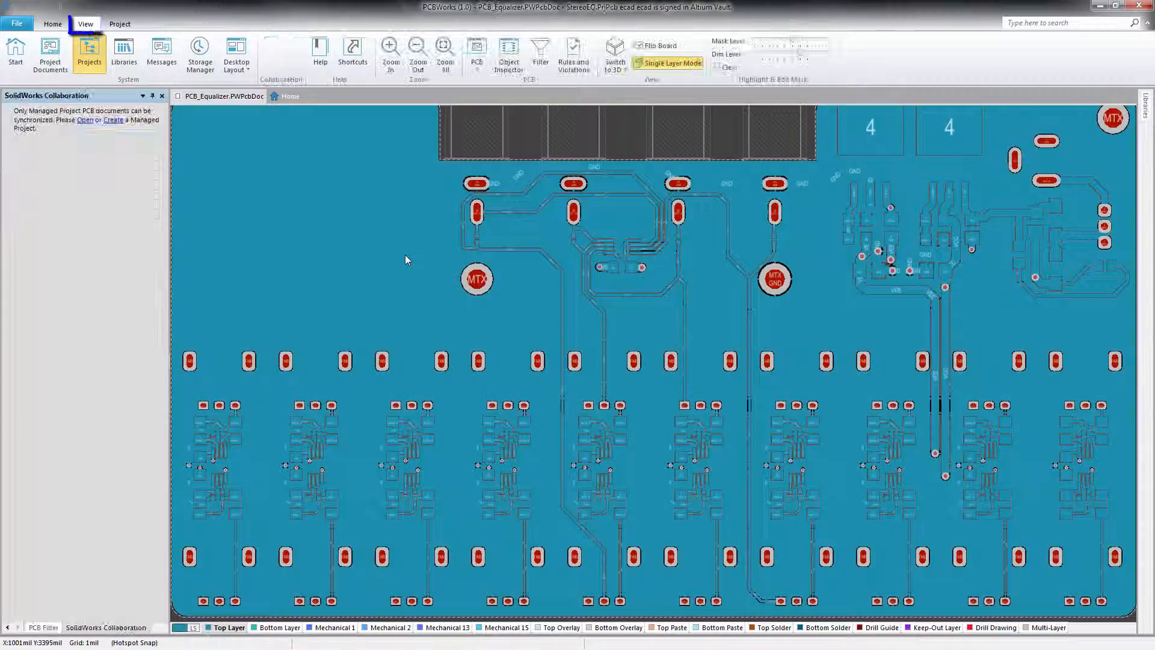